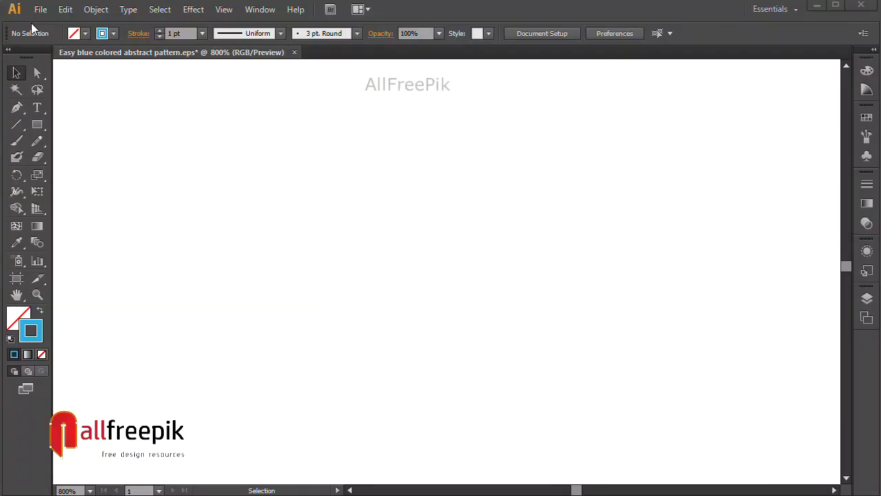
- Draw a short vertical blue line, select it, and bring up the Swatches panel
click(17, 124)
drag(156, 185, 155, 273)
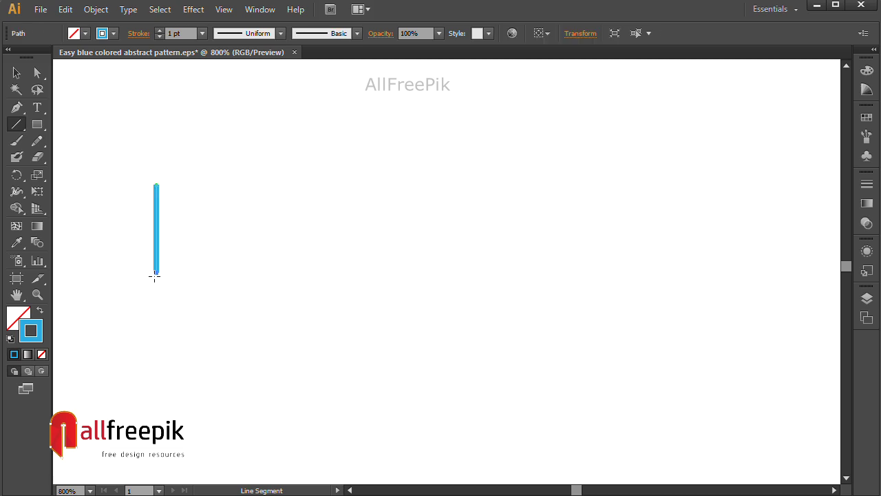
click(14, 74)
drag(206, 208, 133, 245)
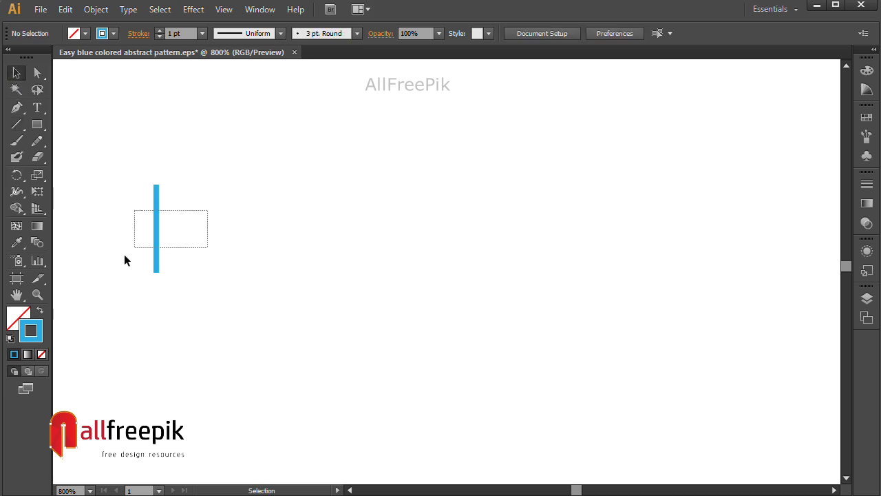
click(867, 186)
click(866, 193)
click(871, 118)
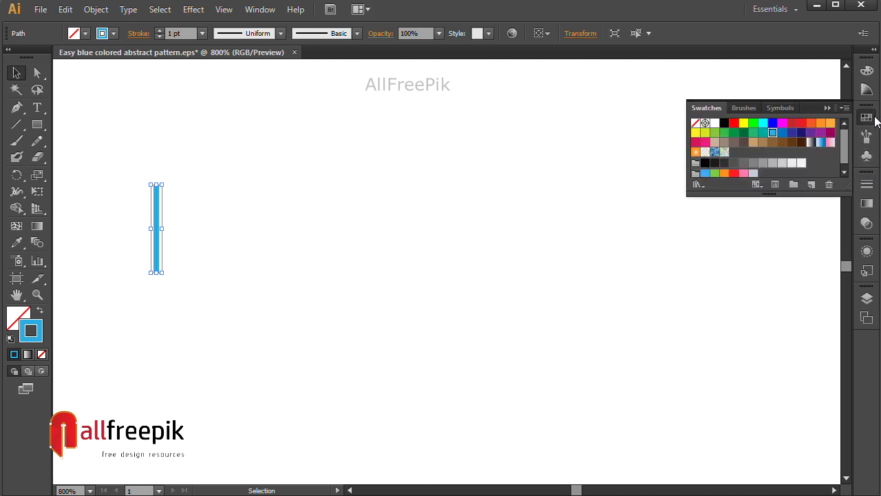
- Duplicate the line a short distance right and repeat it into a row of evenly spaced copies
click(168, 236)
drag(157, 232, 183, 234)
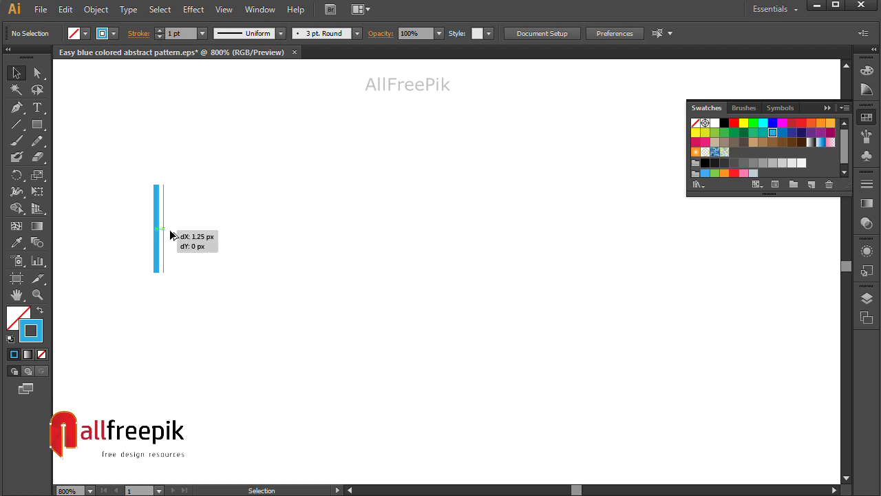
key(ctrl+d)
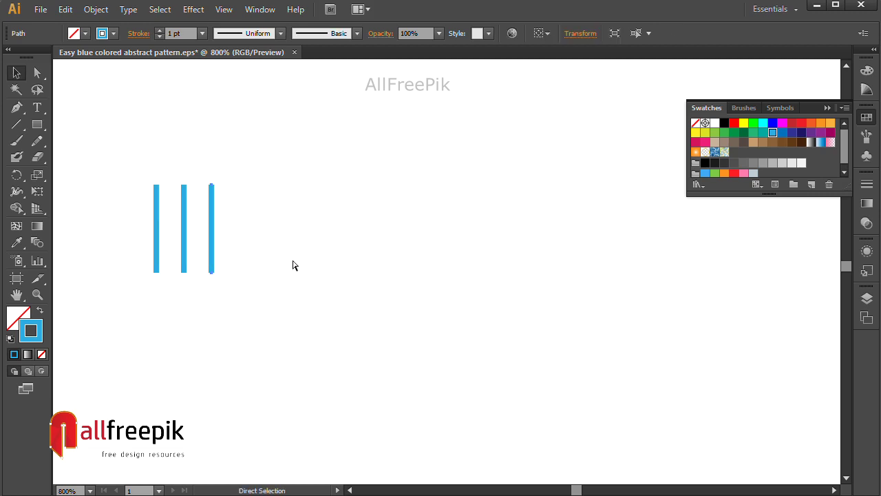
key(ctrl+d)
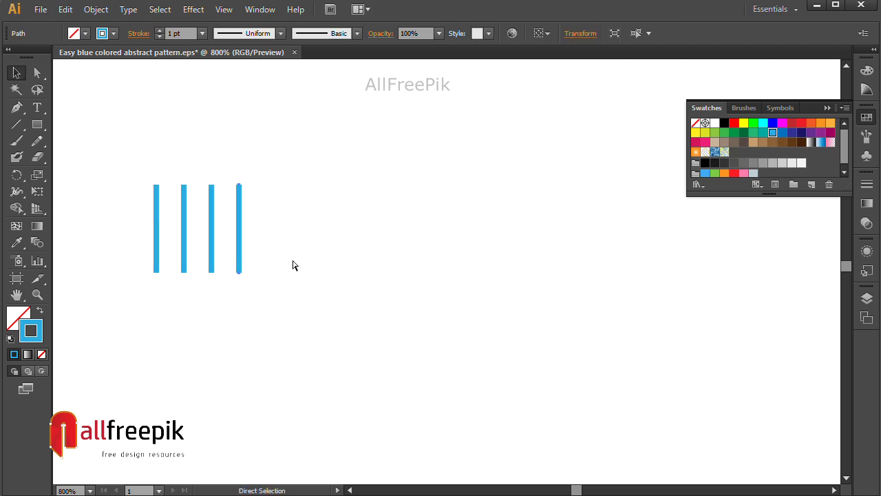
key(ctrl+d)
key(ctrl+d)
key(ctrl+d)
key(ctrl+d)
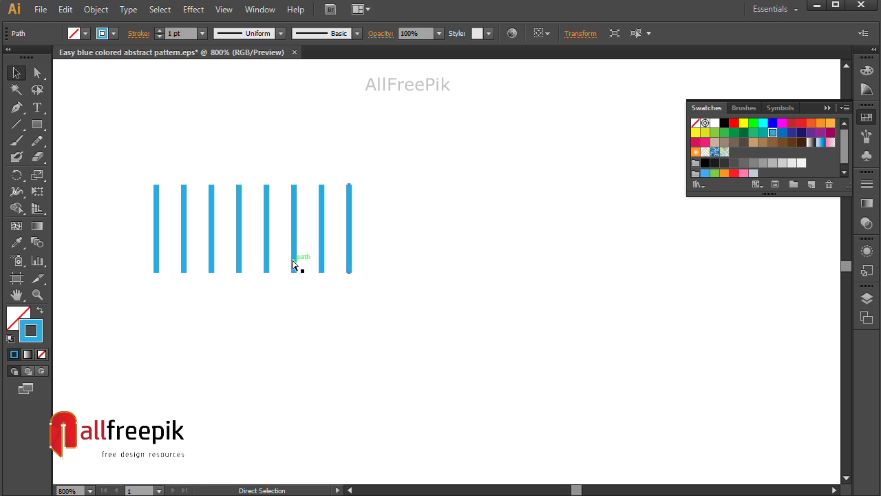
key(ctrl+d)
- Select all the vertical lines together and stretch them taller
drag(477, 220, 122, 299)
drag(266, 273, 266, 316)
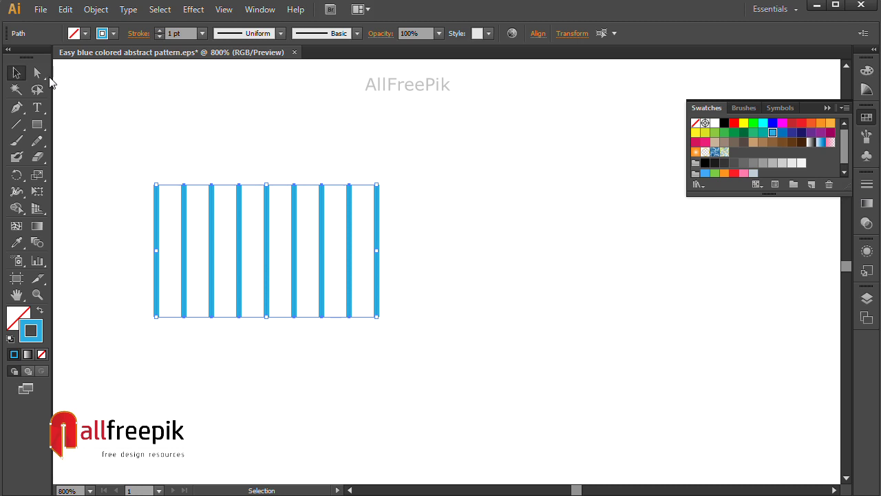
click(37, 72)
- Scale the lines' bottom anchors uniformly to 0% so they converge at one point
drag(475, 393, 108, 311)
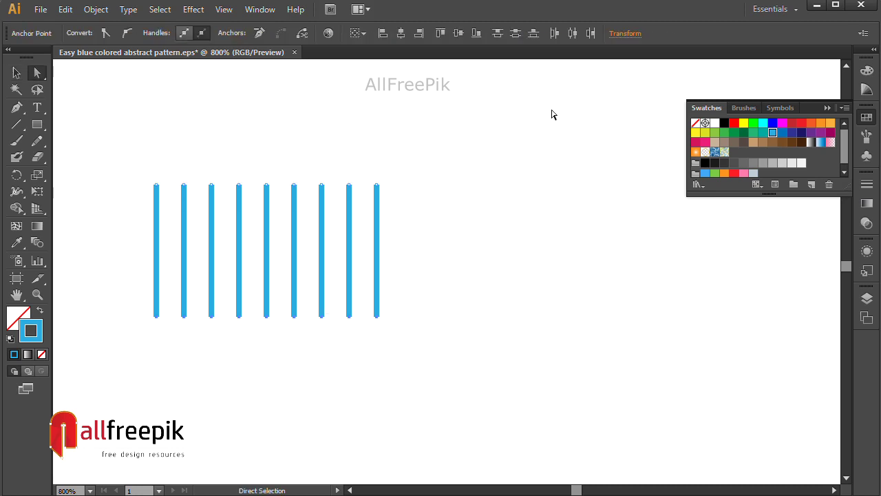
double_click(37, 175)
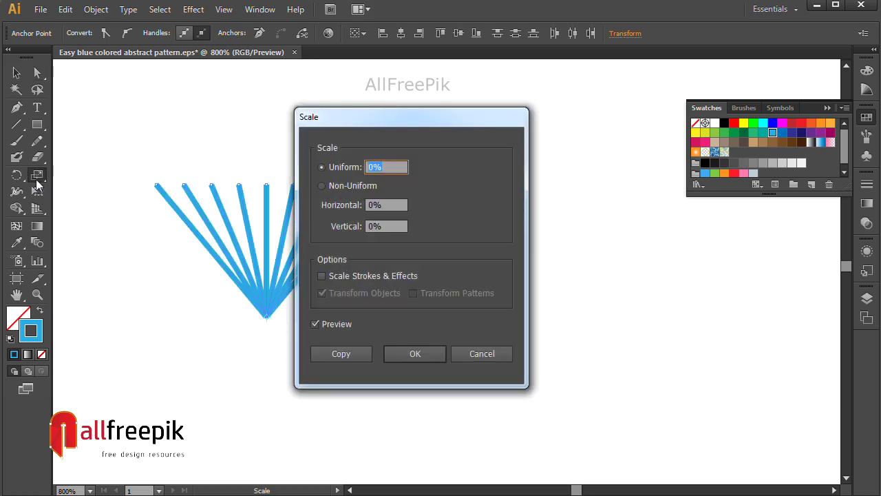
click(430, 356)
- Reselect the whole fan of lines and stretch it taller
key(v)
click(167, 98)
drag(141, 130, 534, 376)
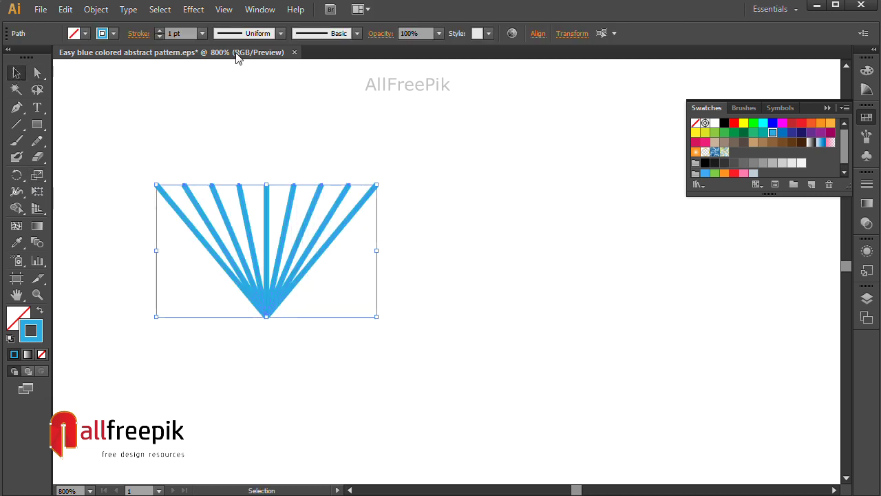
drag(267, 318, 266, 333)
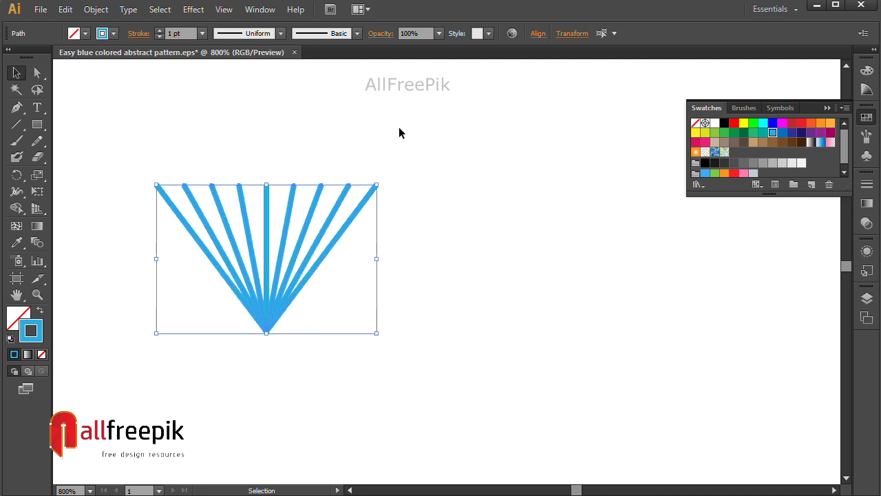
- Apply Width Profile 6 to taper the fan's lines, then reselect the whole fan
click(241, 33)
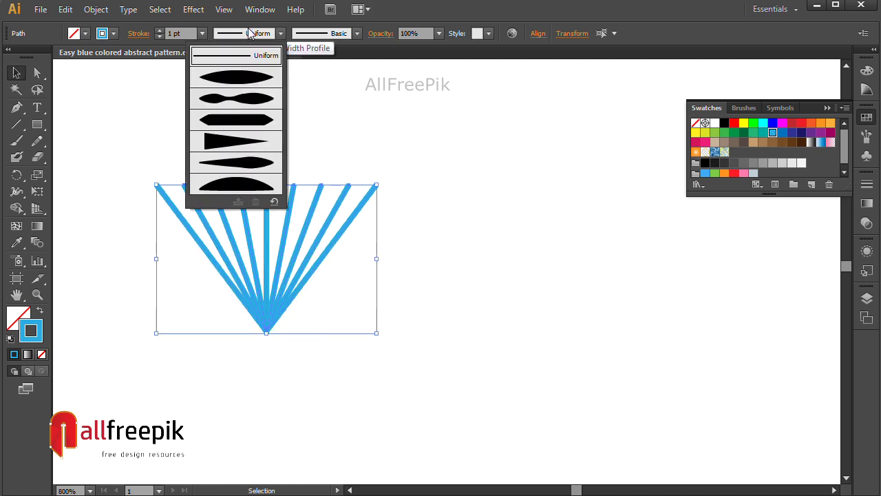
click(245, 185)
click(497, 187)
drag(480, 178, 113, 415)
- Copy the fan and Paste in Front to place a copy directly on top
click(65, 10)
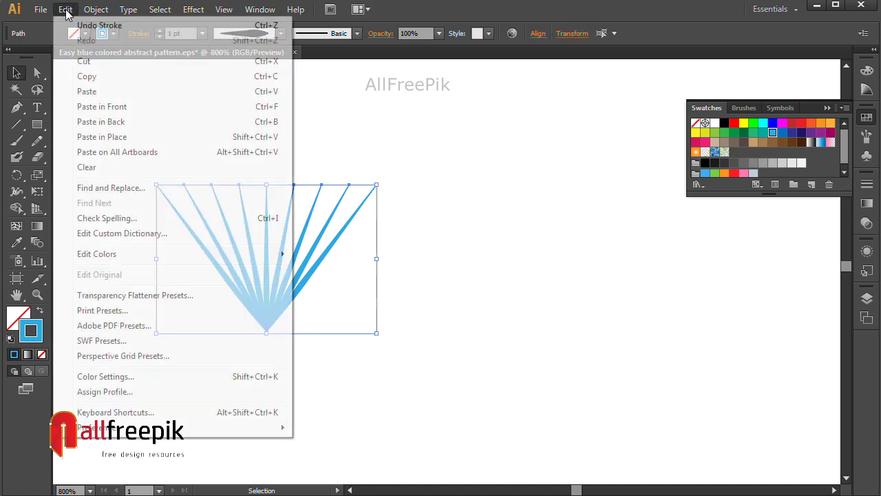
click(86, 76)
click(66, 10)
click(96, 106)
- Rotate the copied fan 180°, move it straight down beneath the original, and select both fans
drag(384, 338, 80, 131)
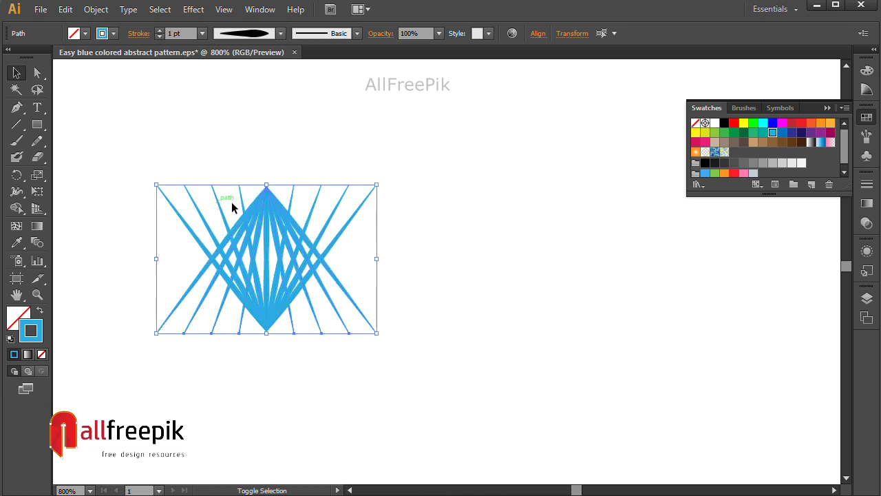
drag(282, 204, 293, 350)
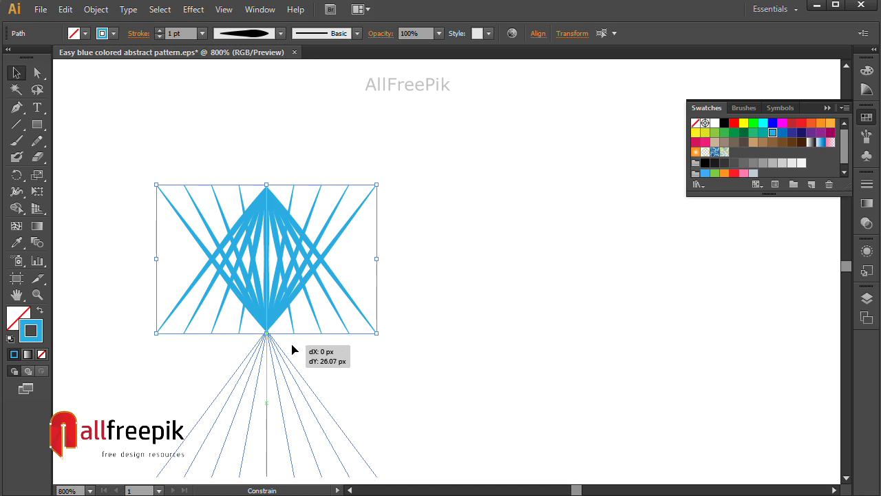
drag(293, 350, 292, 350)
drag(418, 348, 424, 311)
drag(457, 174, 116, 430)
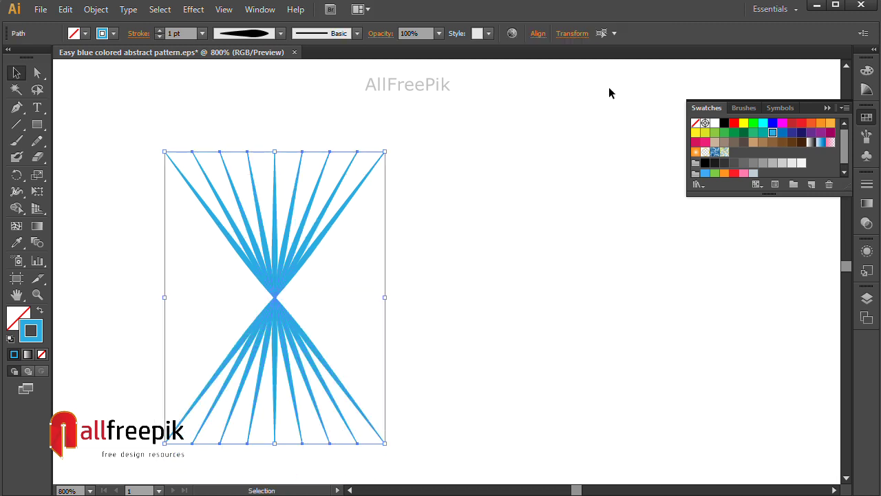
- Set the hourglass to W 50 px and H 50 px in Transform, then reselect it
click(572, 33)
click(544, 57)
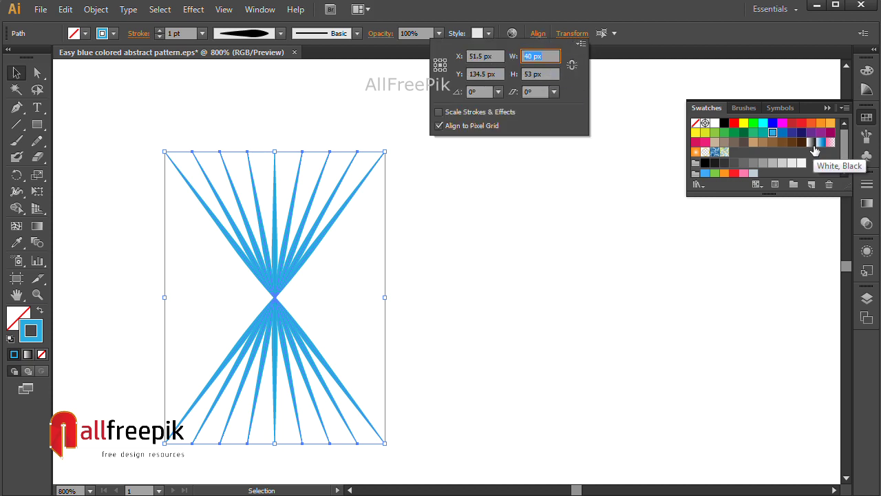
key(Tab)
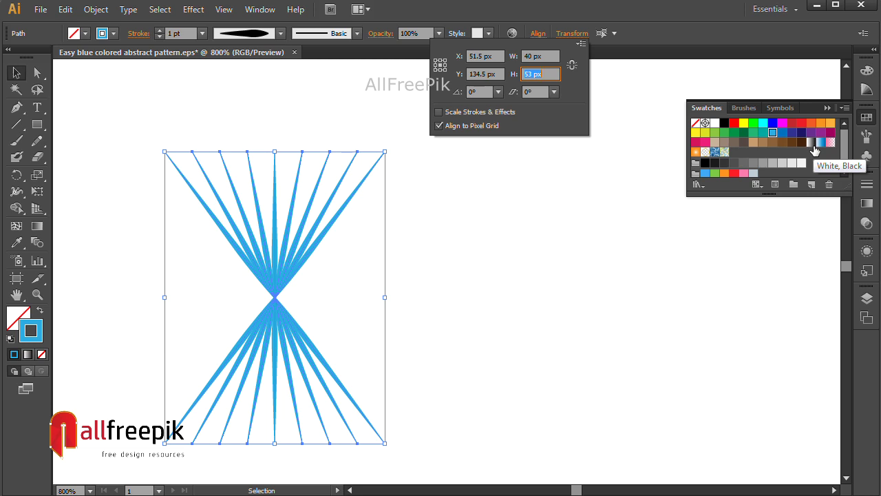
key(shift+Tab)
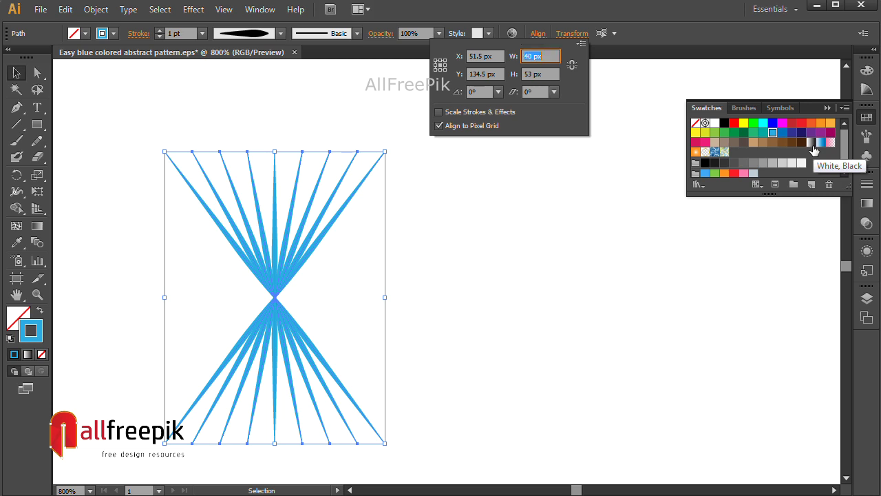
text(50)
key(Tab)
text(5)
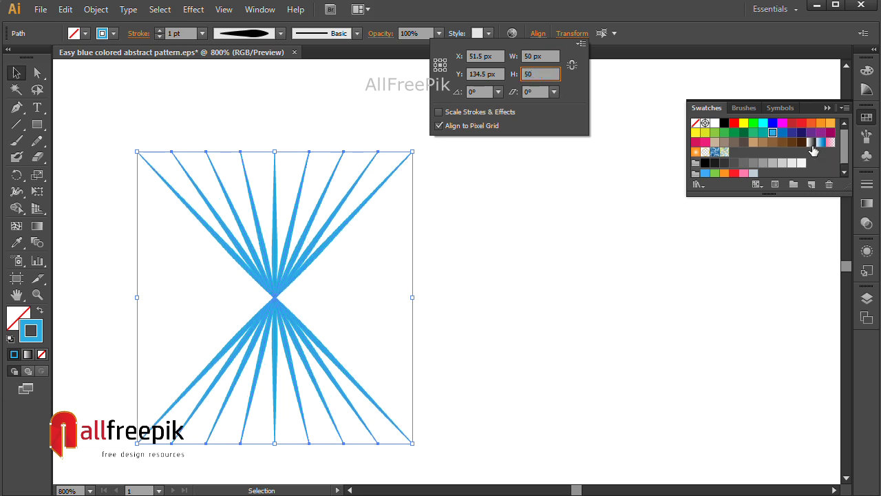
key(Tab)
click(681, 351)
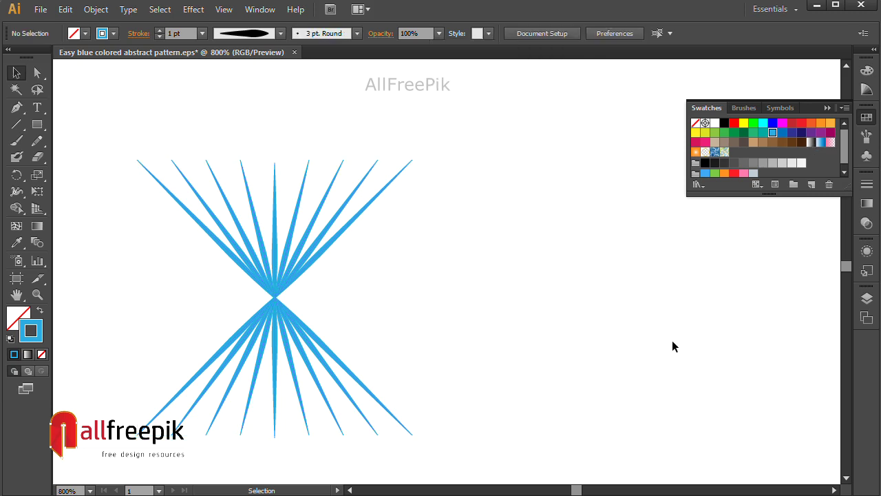
drag(485, 182, 207, 382)
- Copy the hourglass of rays and Paste in Front
click(65, 9)
click(86, 76)
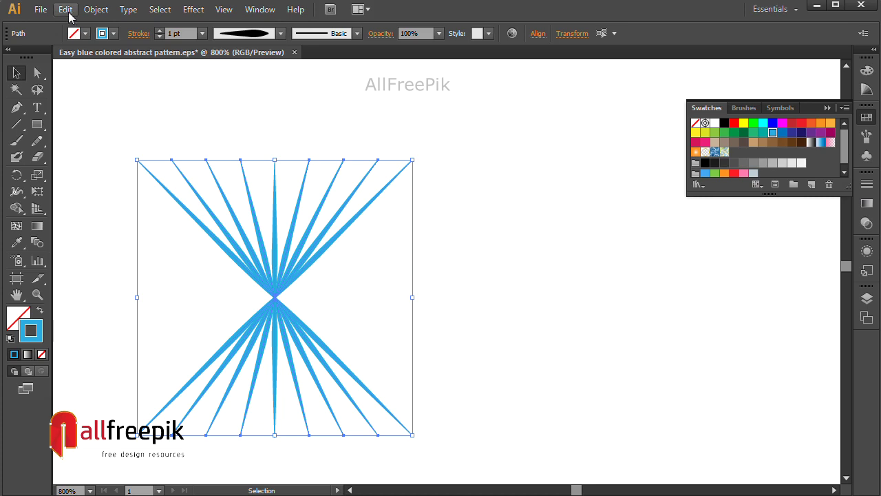
click(67, 11)
click(117, 107)
- Rotate the copy a quarter turn, colour it dark navy, then deselect and zoom out
mouse_move(417, 440)
mouse_down()
mouse_move(517, 234)
mouse_move(515, 153)
mouse_move(510, 163)
mouse_up()
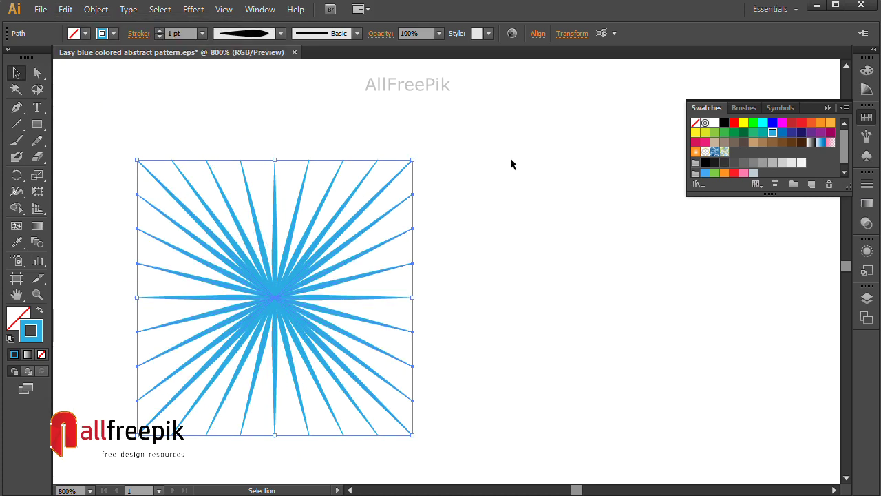
click(801, 133)
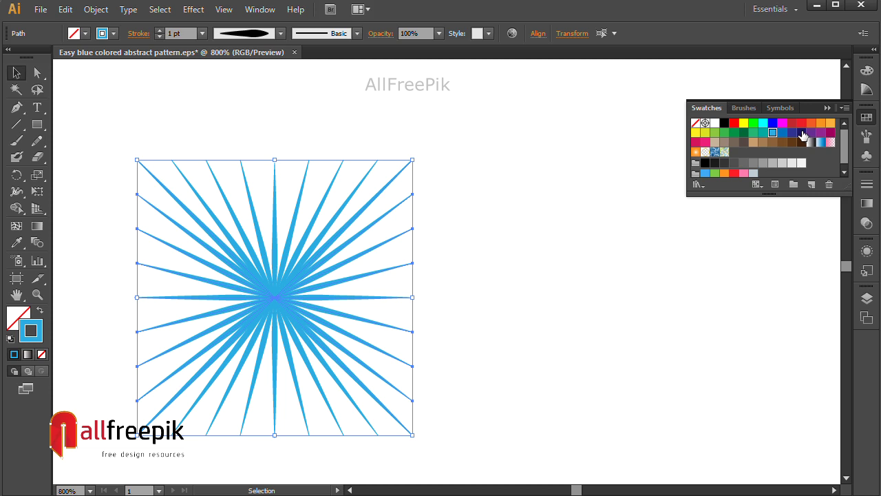
click(540, 322)
key(ctrl+minus)
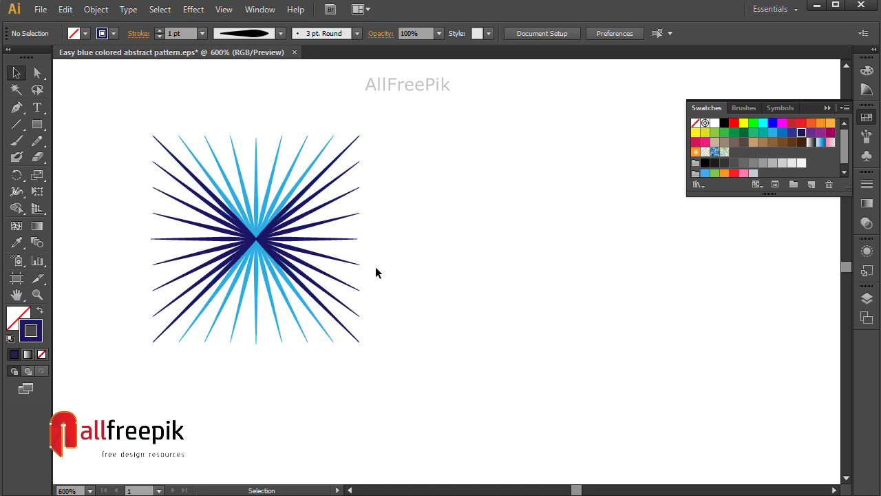
- Select the whole starburst, zoom out, and move it near the artboard's top-left corner
drag(111, 112, 504, 376)
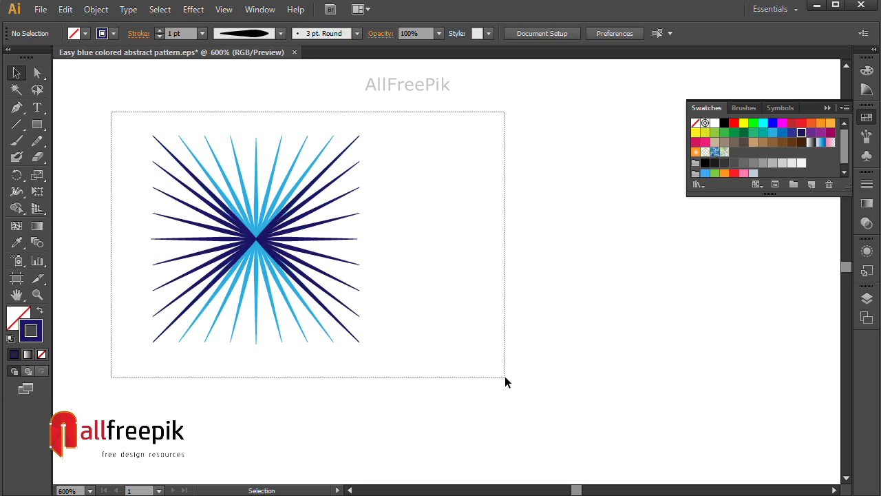
drag(478, 329, 475, 353)
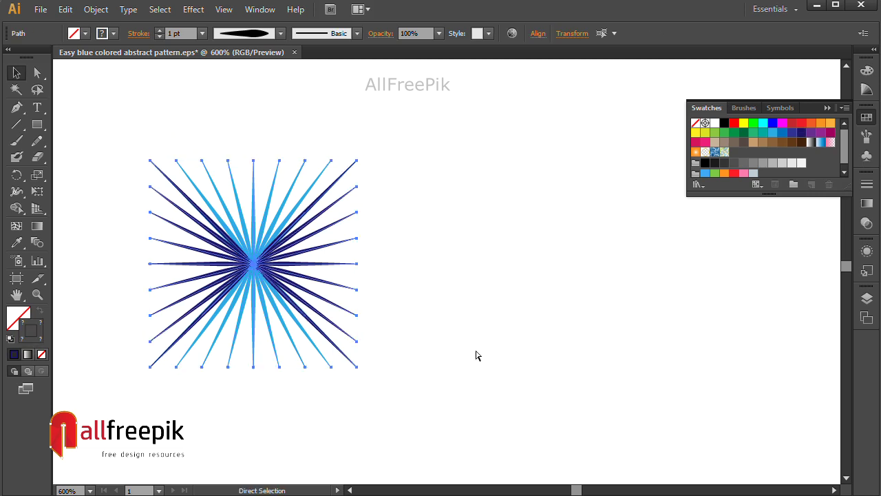
key(ctrl+minus)
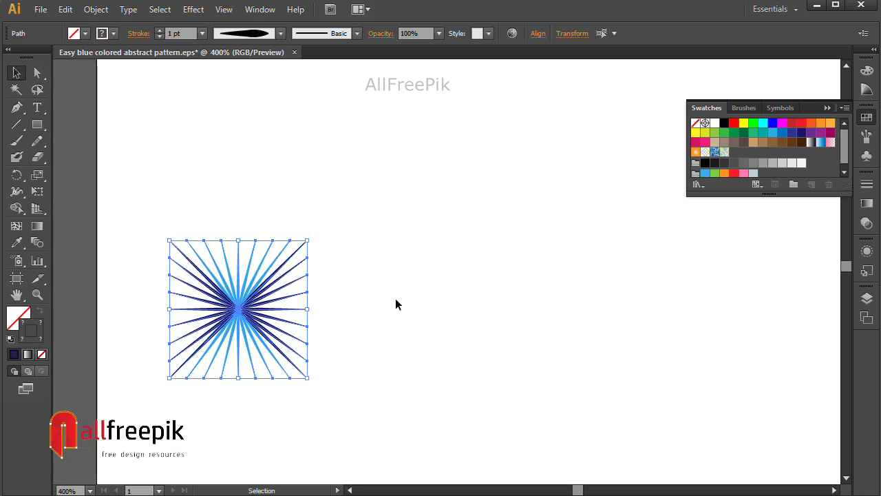
alt+click(402, 347)
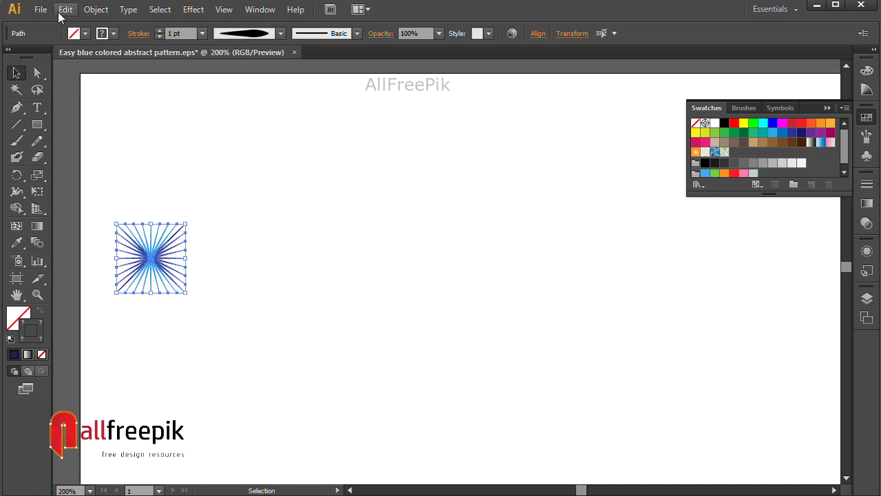
drag(282, 283, 305, 374)
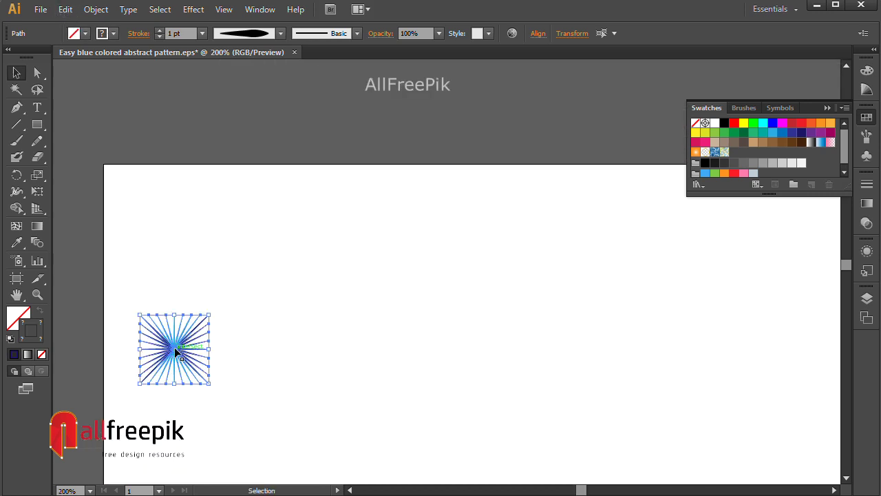
drag(176, 353, 180, 228)
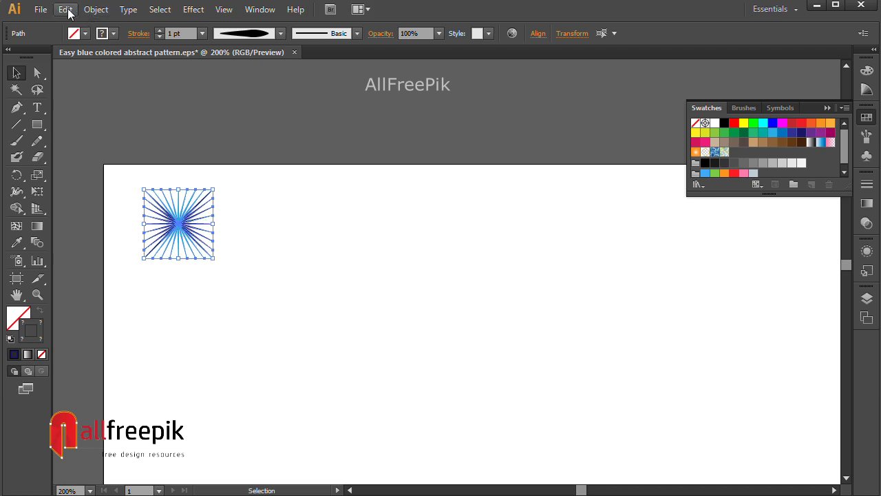
click(93, 11)
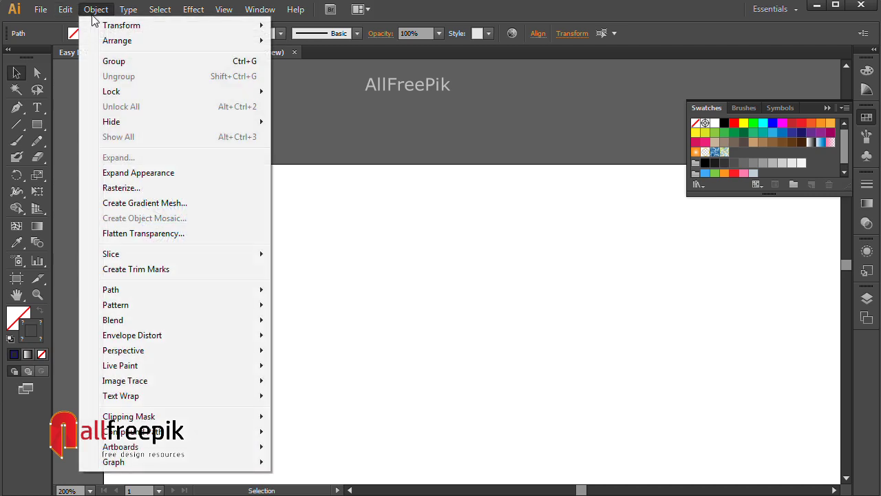
mouse_move(116, 305)
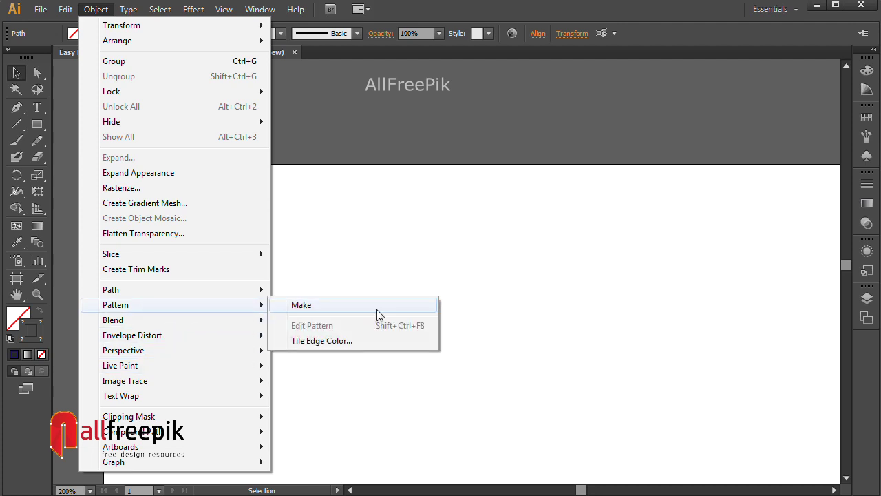
- Make a pattern from the starburst with Object > Pattern > Make and dismiss the swatch notice
click(376, 307)
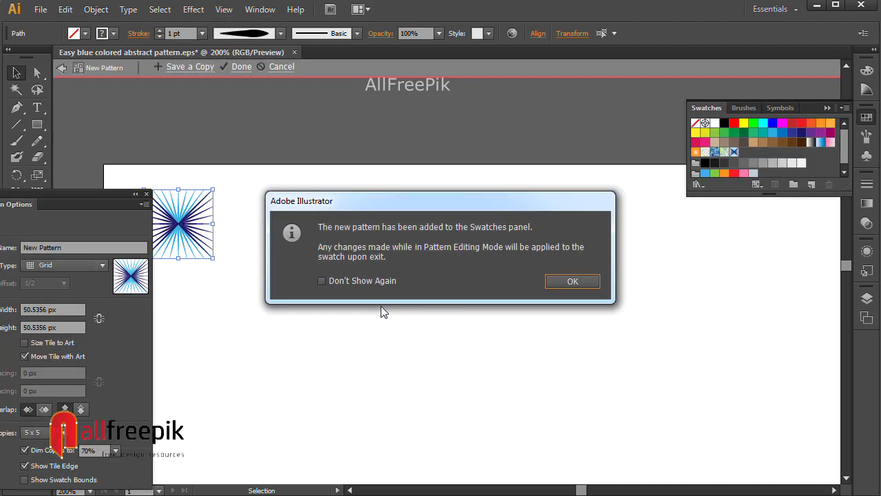
click(565, 278)
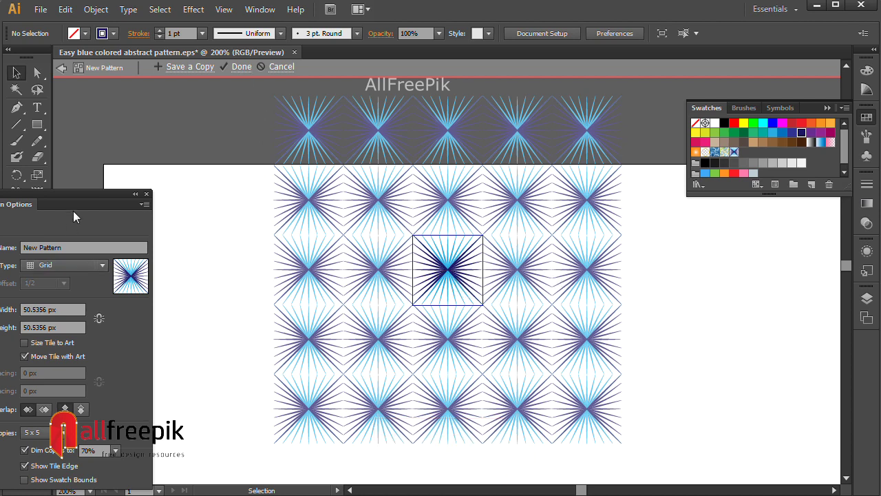
- Set the pattern's Tile Type to Brick by Column and click Done
drag(76, 197, 185, 122)
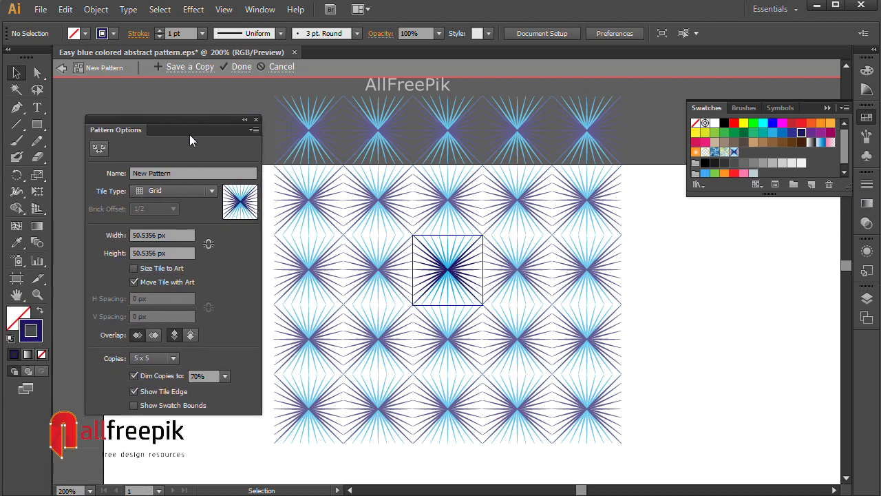
click(164, 192)
click(169, 206)
click(176, 192)
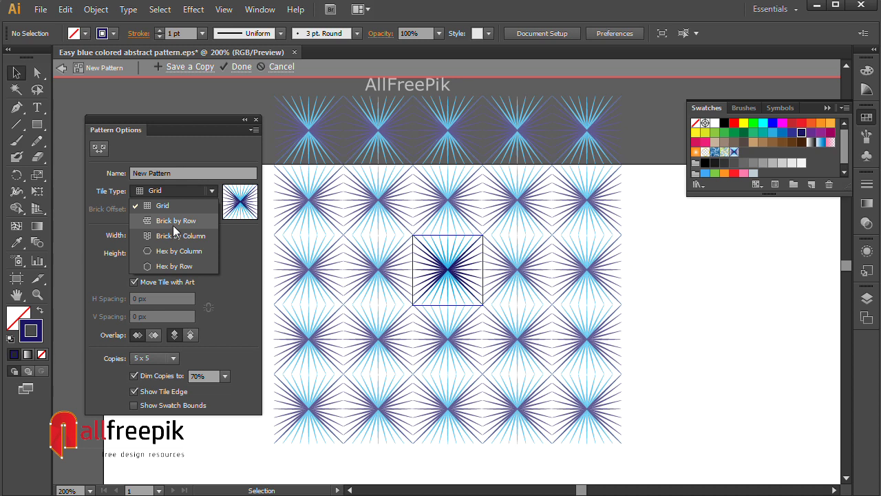
click(173, 225)
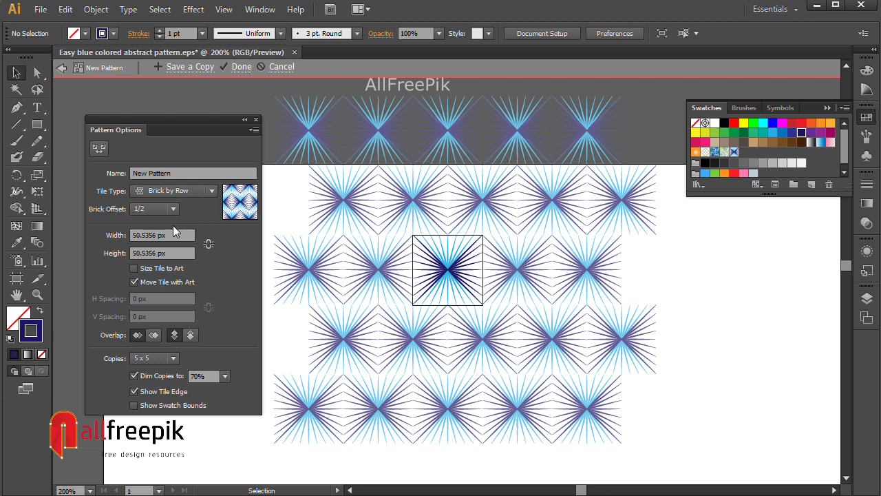
click(156, 193)
click(158, 208)
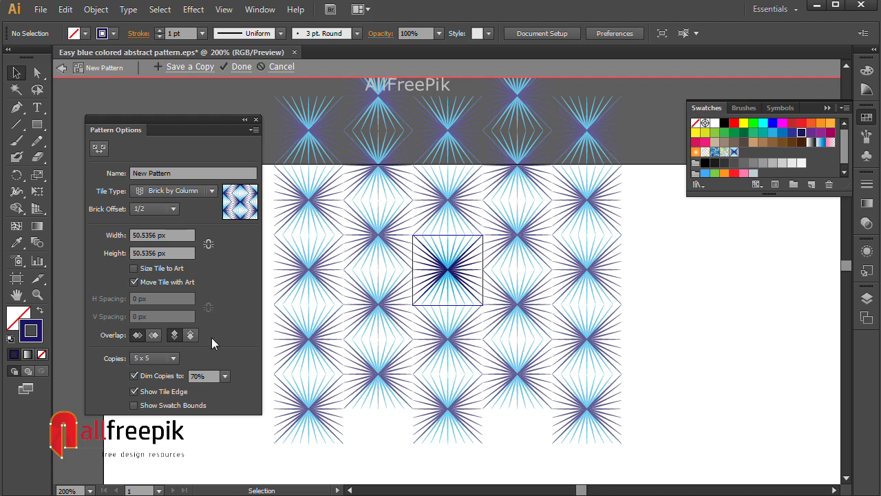
click(240, 67)
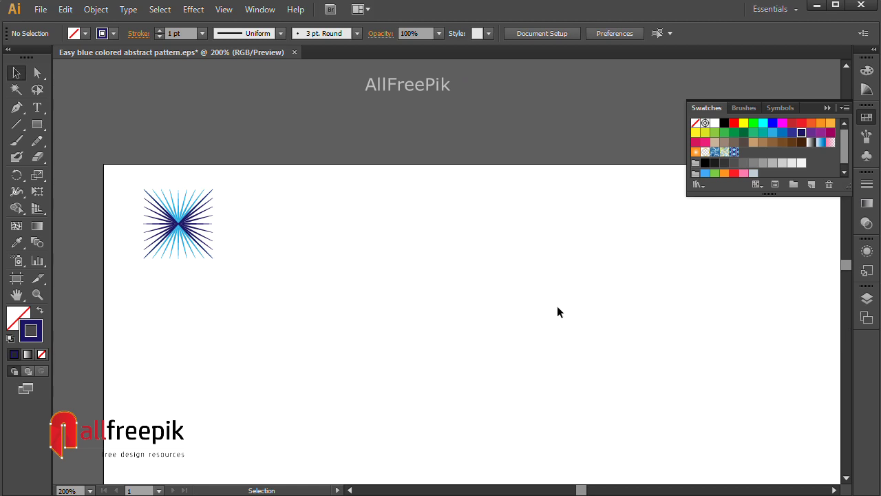
- Move the starburst up onto the pasteboard above the artboard and zoom out to 66.67%
click(190, 233)
drag(189, 233, 189, 91)
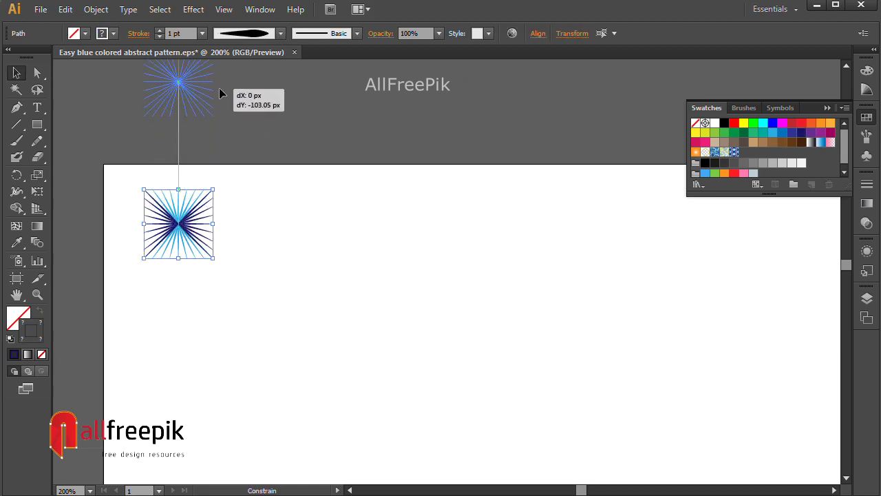
click(370, 262)
ctrl+alt+click(392, 296)
ctrl+alt+click(567, 338)
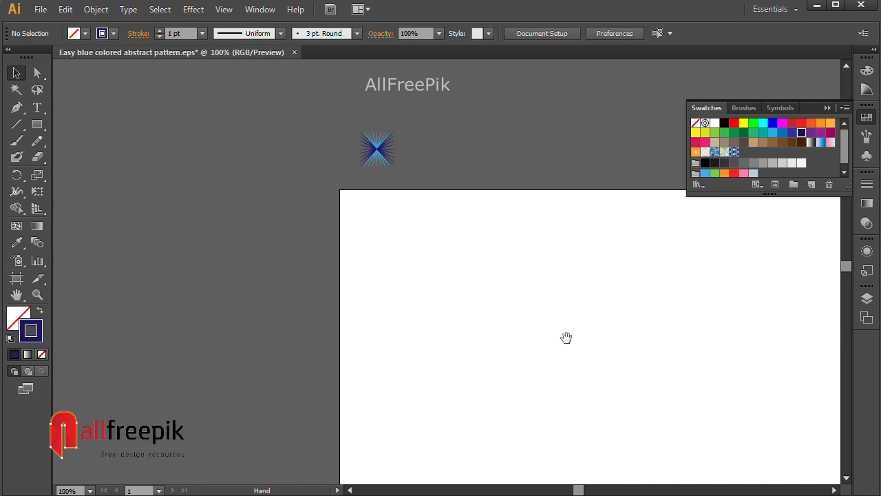
scroll(566, 338, right, 5)
drag(101, 69, 127, 104)
- Draw a 1244 × 671 px rectangle spanning nearly the whole artboard
click(314, 299)
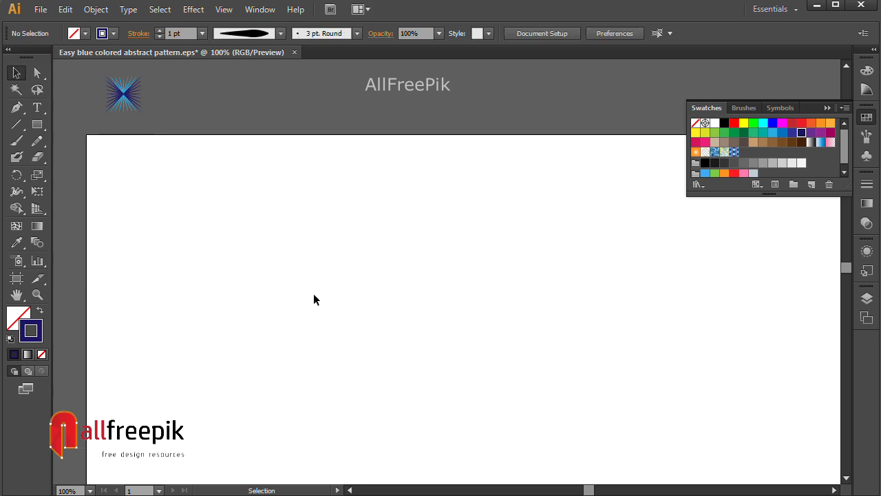
key(m)
ctrl+alt+click(376, 274)
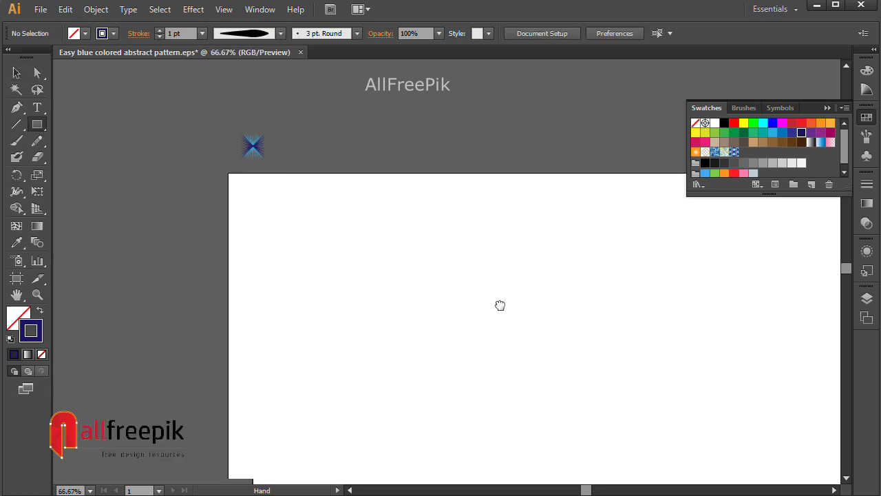
drag(499, 305, 321, 240)
drag(100, 122, 672, 393)
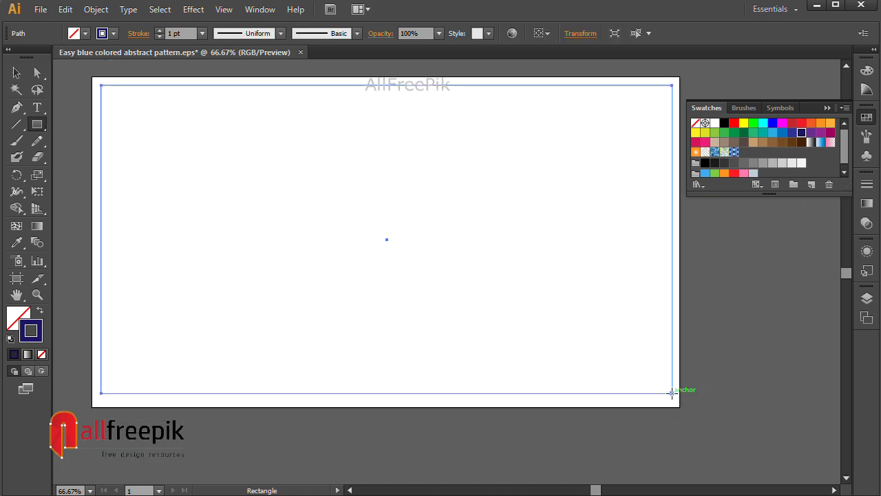
- Give the rectangle no stroke and fill it with the new starburst pattern swatch
click(41, 354)
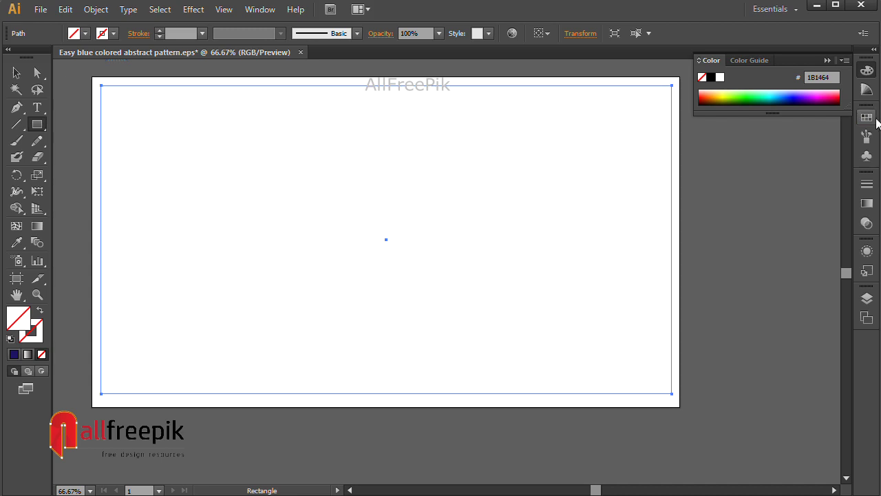
click(867, 117)
click(733, 153)
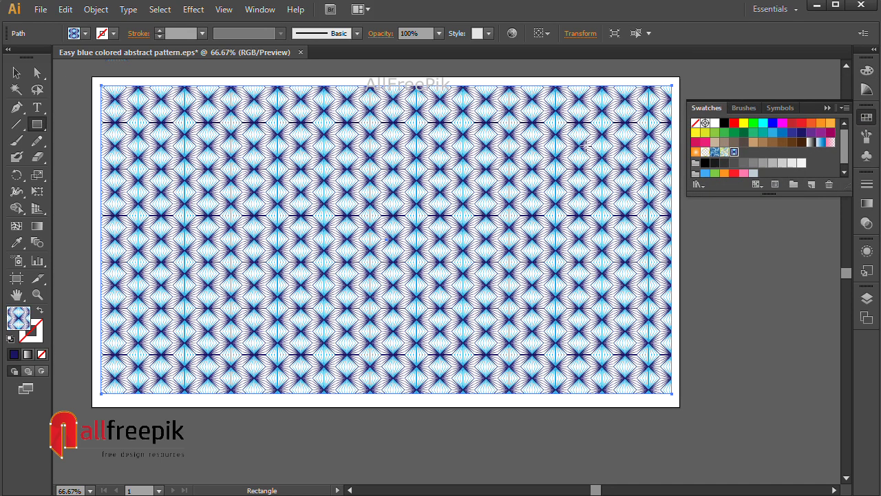
- Deselect the rectangle and drag a zoom area over part of the pattern
click(17, 72)
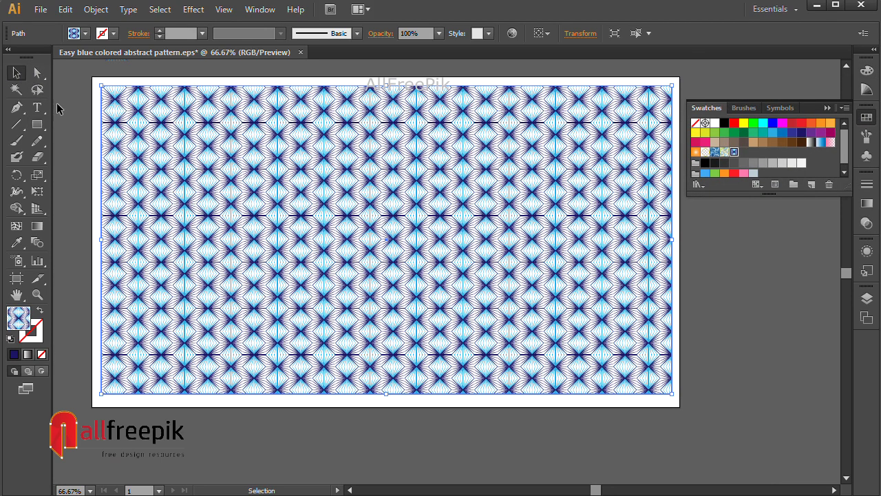
click(75, 114)
drag(120, 127, 386, 261)
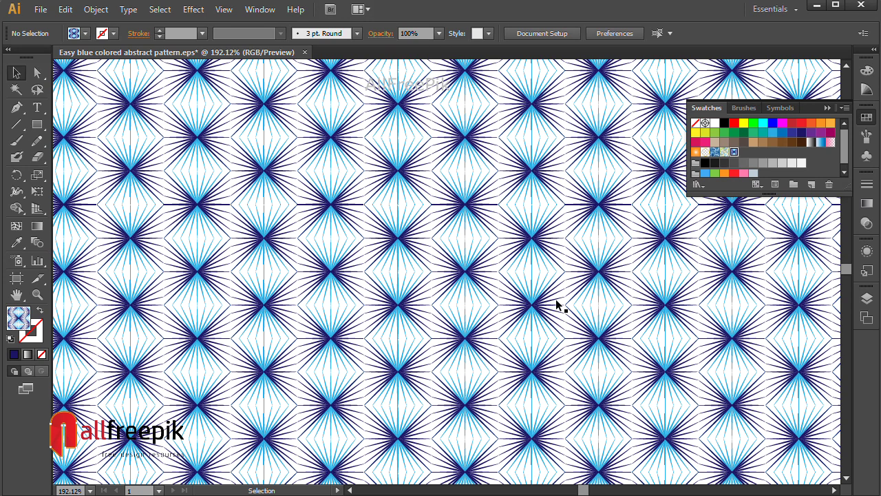
- Zoom in to 300% to inspect the two-tone blue starburst tiles up close
click(555, 302)
key(ctrl+plus)
key(ctrl+plus)
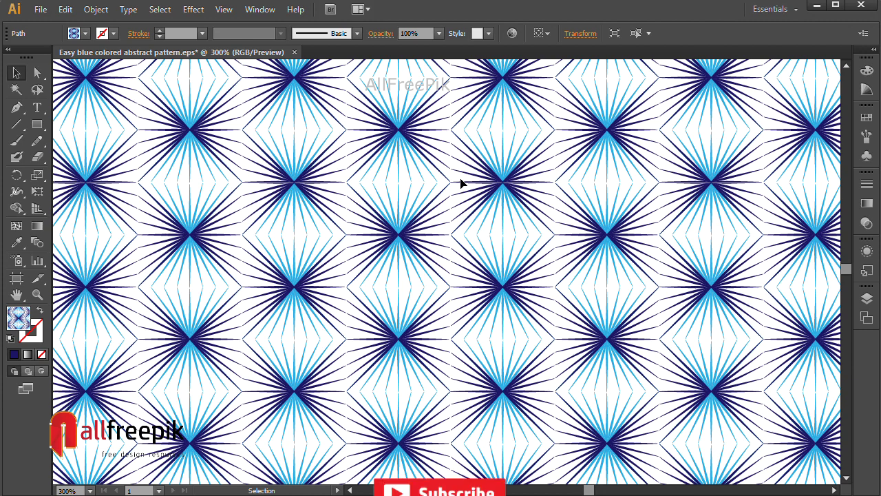